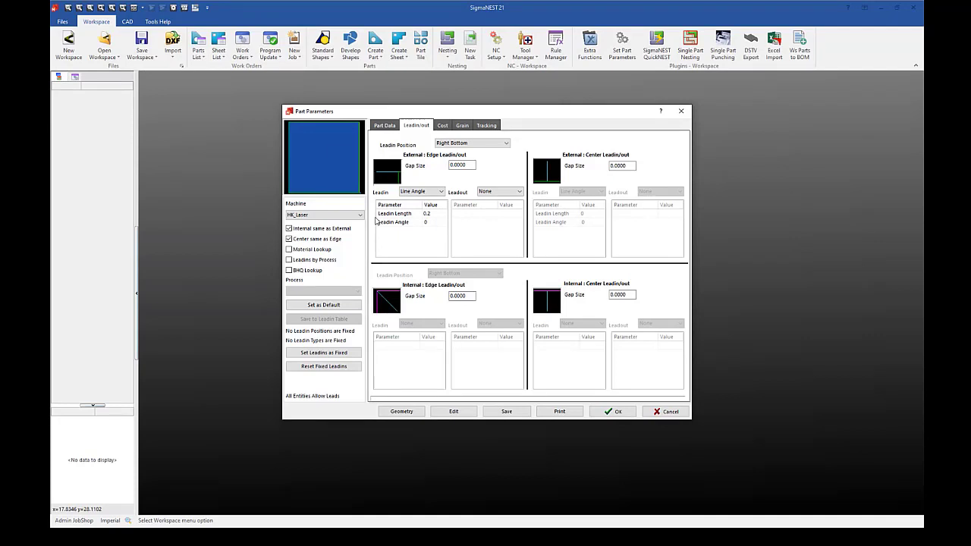
# Save the Line Angle leadin as default, then enable Material Lookup and save a Line leadin with length 0.25 to the leadin table
pyautogui.click(324, 304)
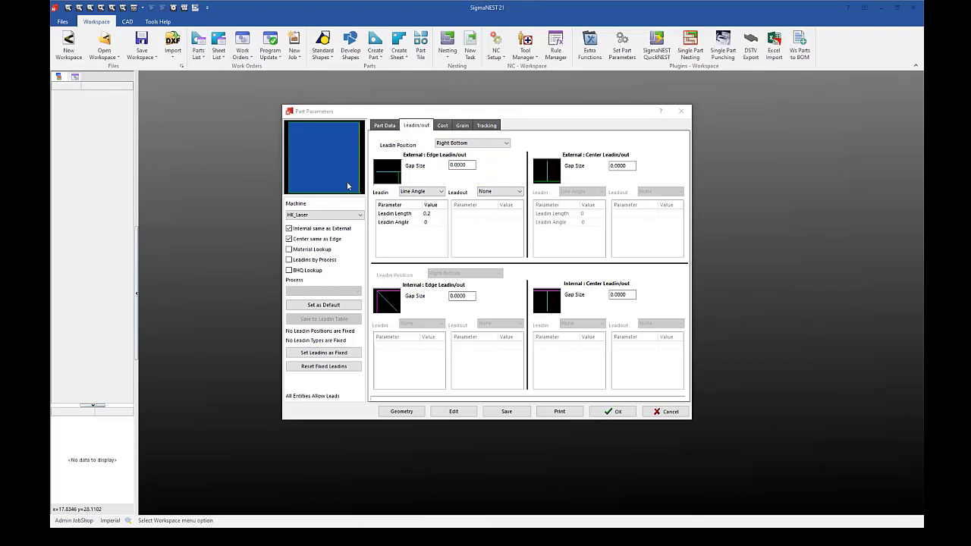
pyautogui.click(289, 250)
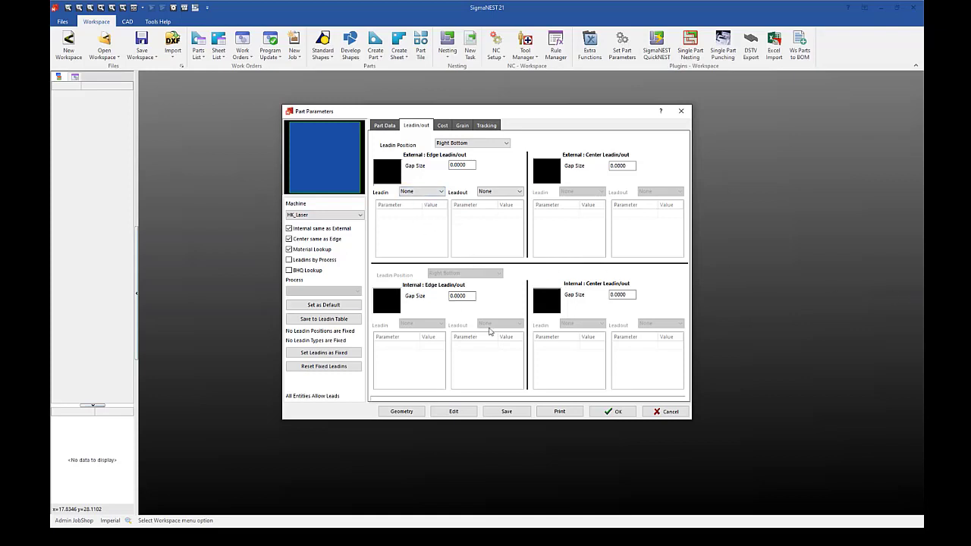
pyautogui.click(434, 193)
pyautogui.click(440, 192)
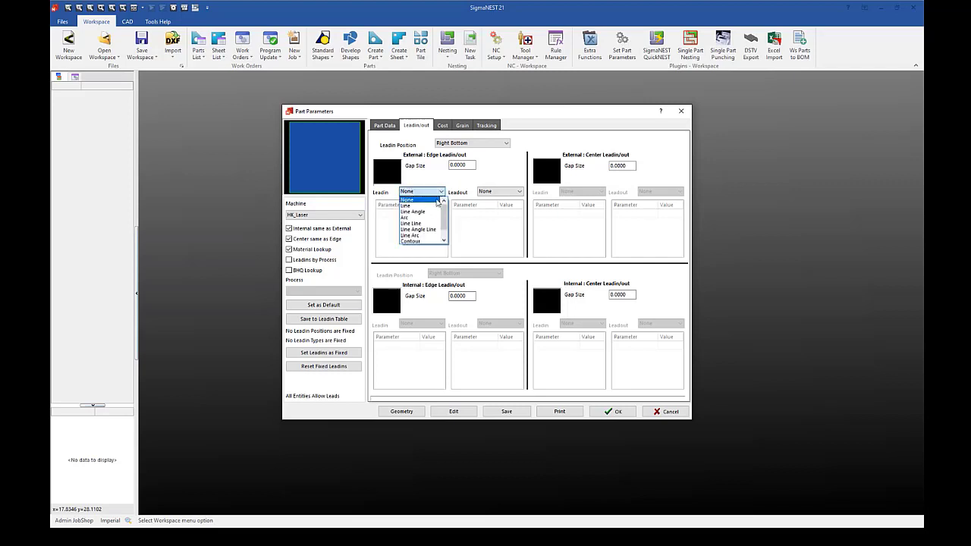
pyautogui.click(433, 203)
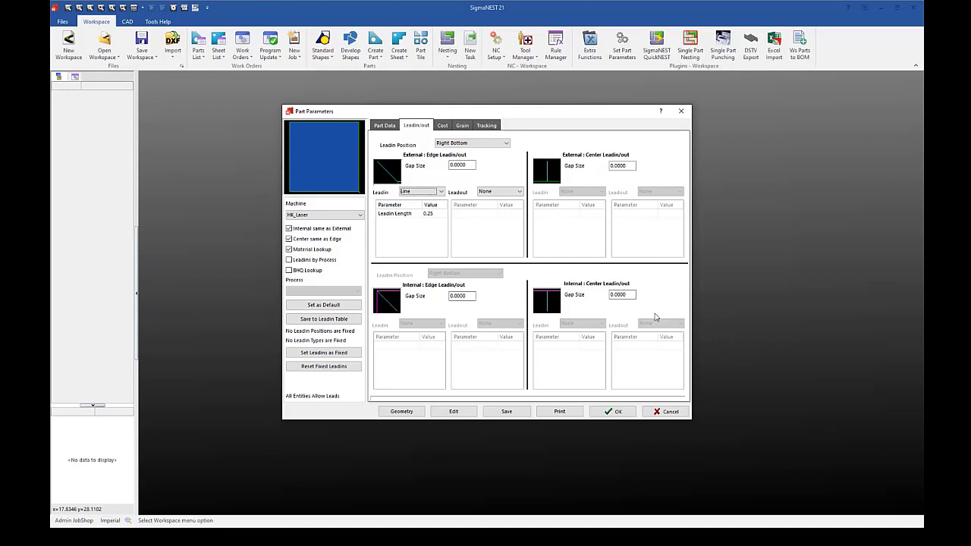
pyautogui.click(353, 324)
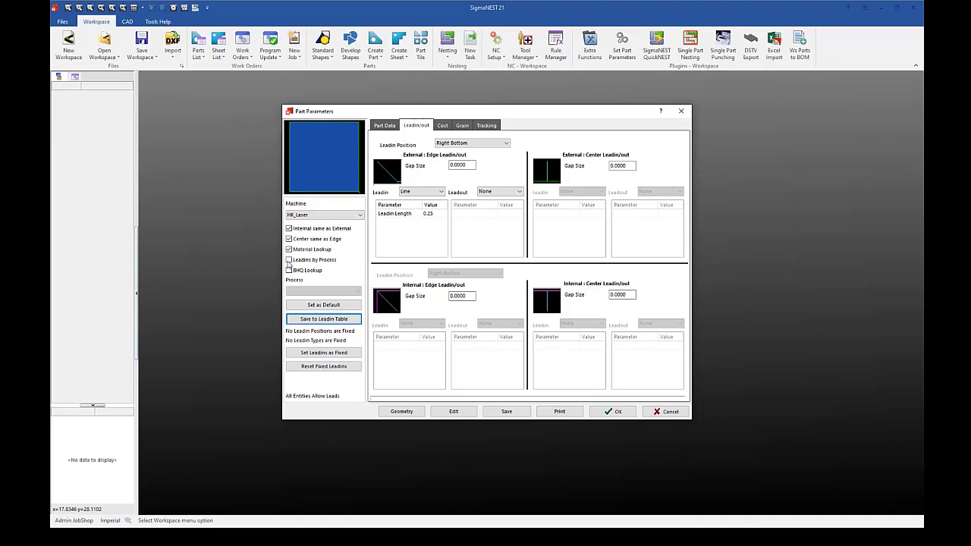
# Enable Leadins by Process and select the LASER process for the part's leadins
pyautogui.click(289, 261)
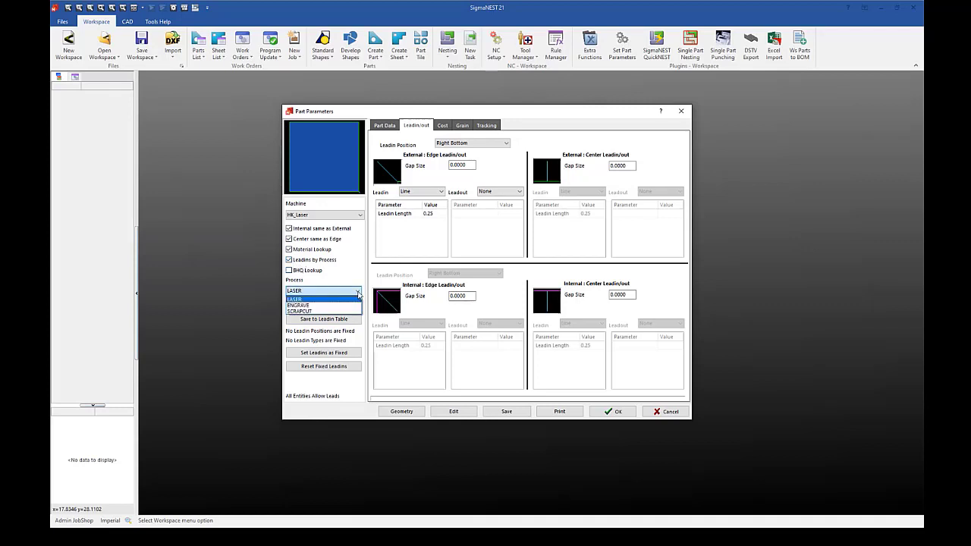
pyautogui.click(357, 295)
pyautogui.click(336, 300)
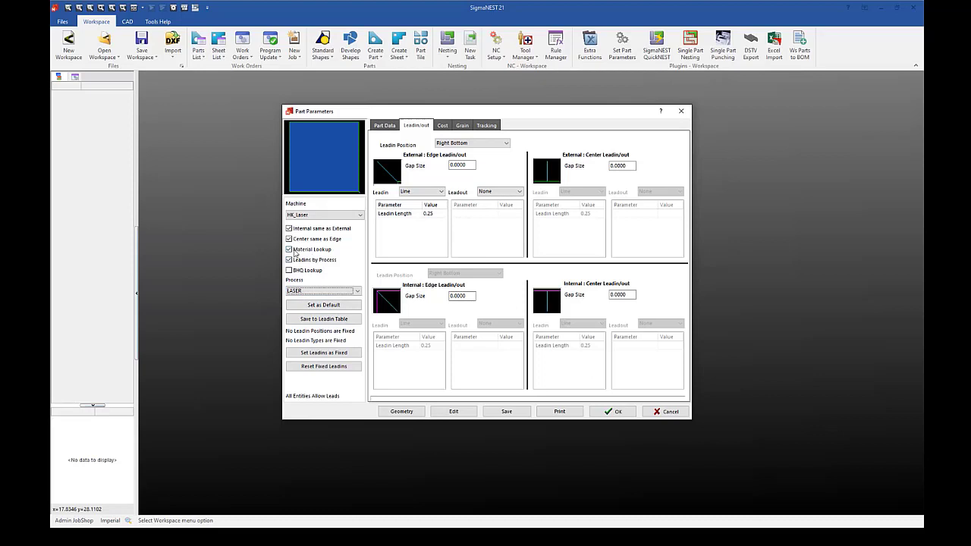
# Disable Material Lookup, give the LASER process an external edge Line leadin with length 0.25, and save it as the default
pyautogui.click(290, 250)
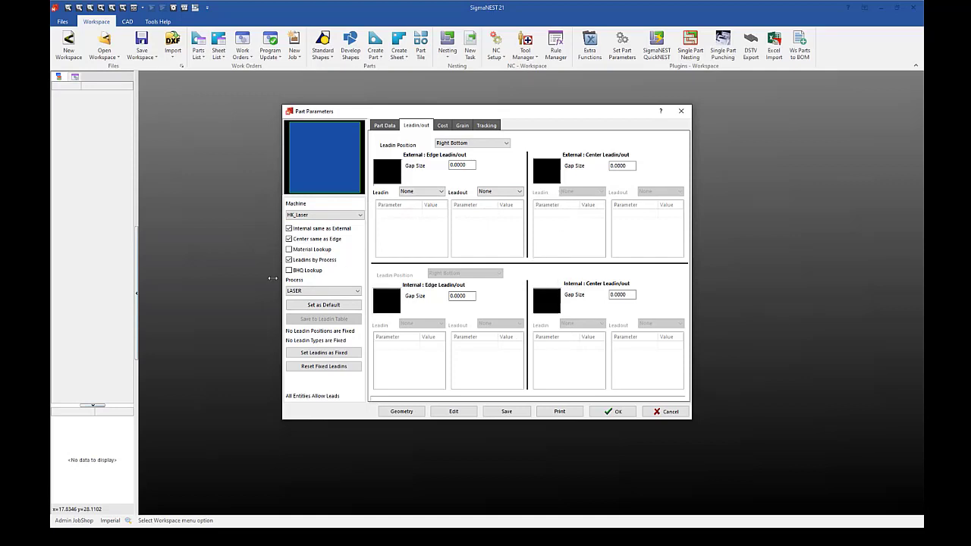
pyautogui.click(359, 293)
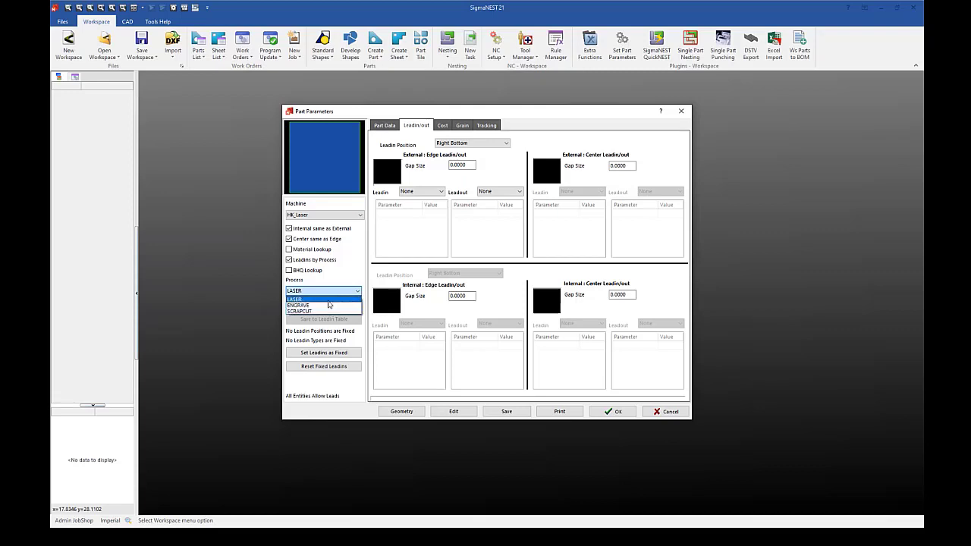
pyautogui.click(328, 300)
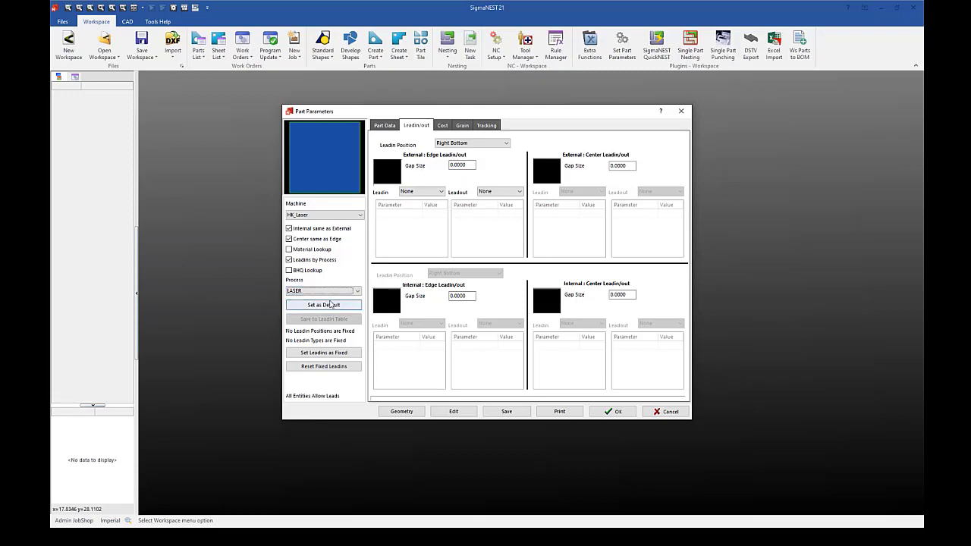
pyautogui.click(443, 191)
pyautogui.click(422, 208)
pyautogui.click(433, 217)
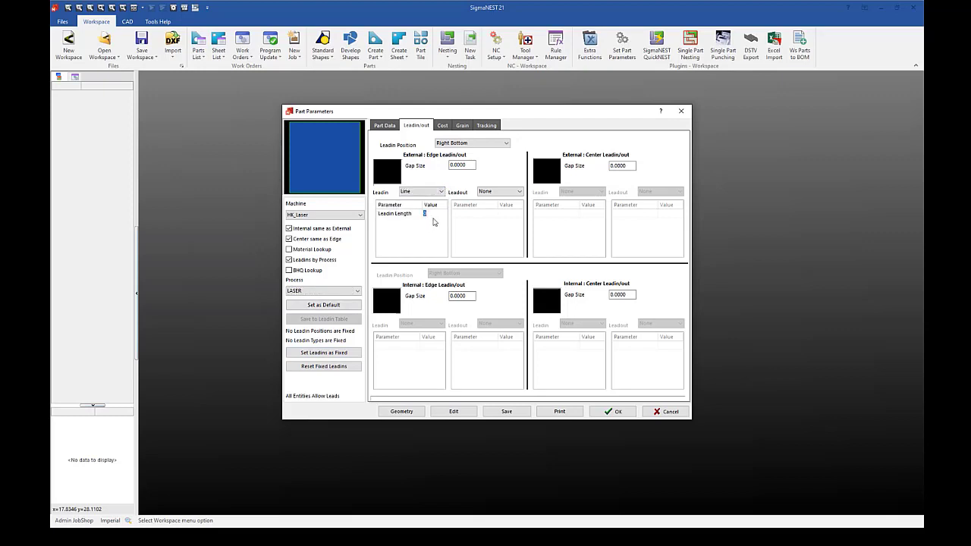
pyautogui.write('25')
pyautogui.press('Return')
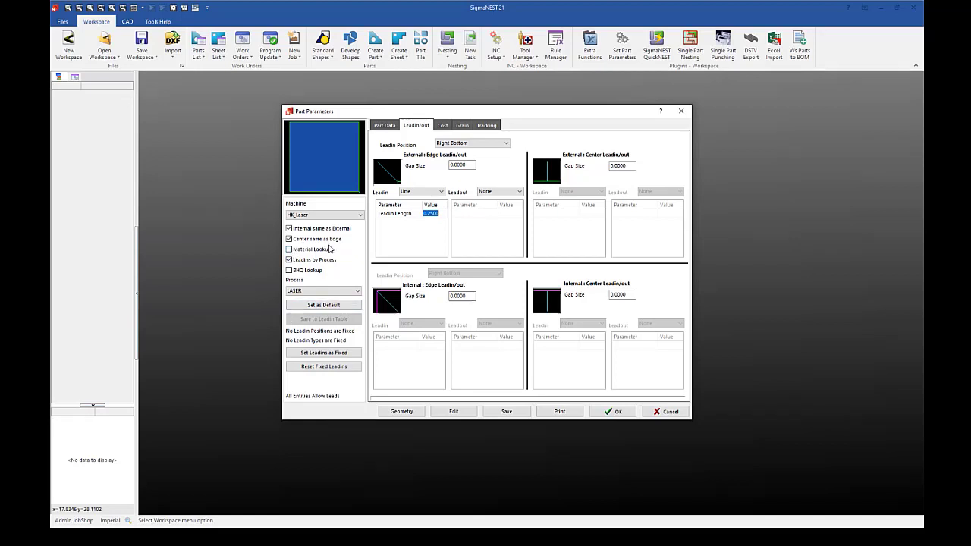
pyautogui.click(323, 305)
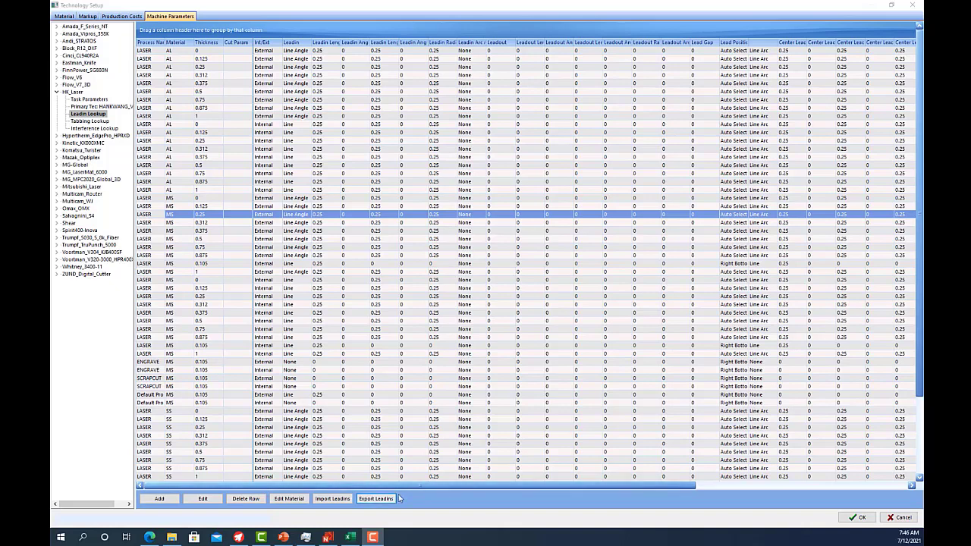
# Export the leadins from the HK_Laser Leadin Lookup table
pyautogui.click(384, 497)
pyautogui.click(372, 500)
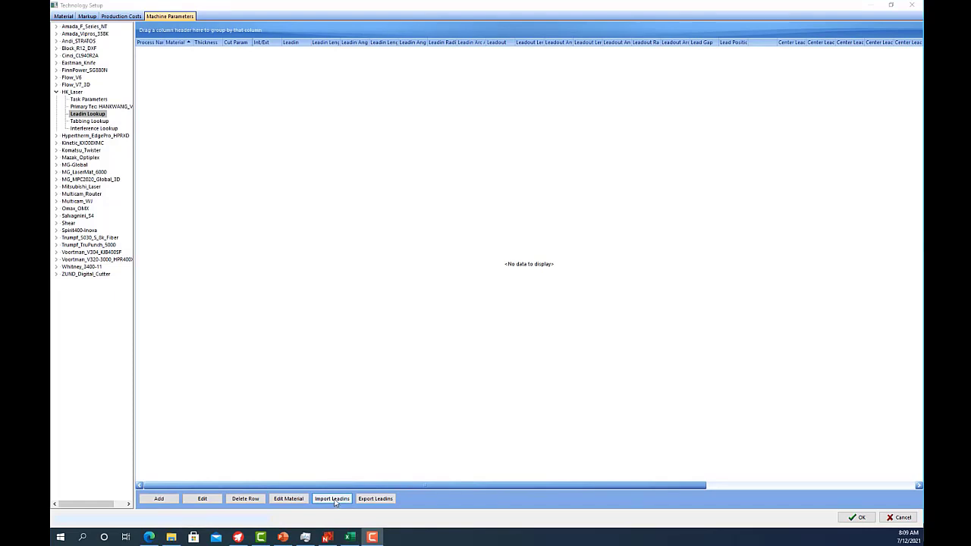
# Import the leadin records into the empty HK_Laser Leadin Lookup table and look through the rows
pyautogui.click(335, 500)
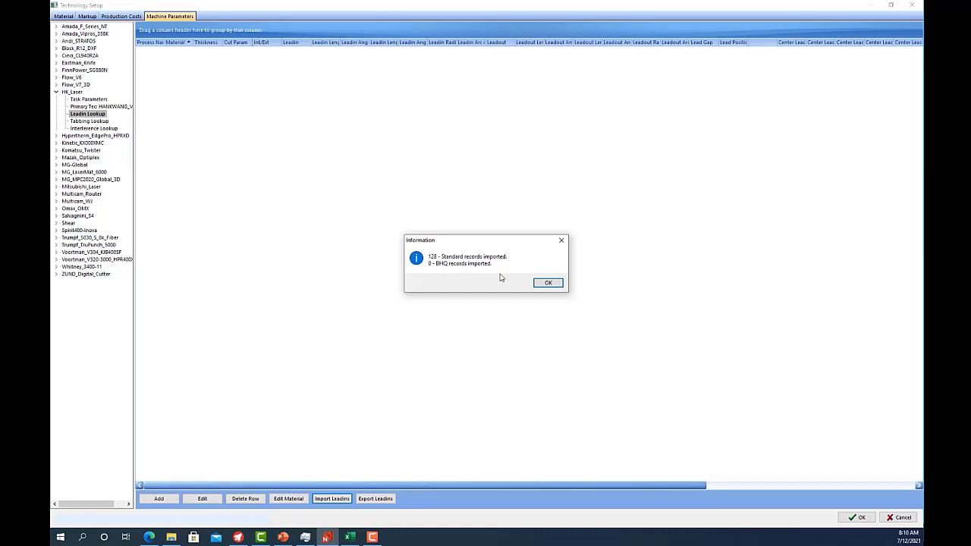
pyautogui.click(548, 284)
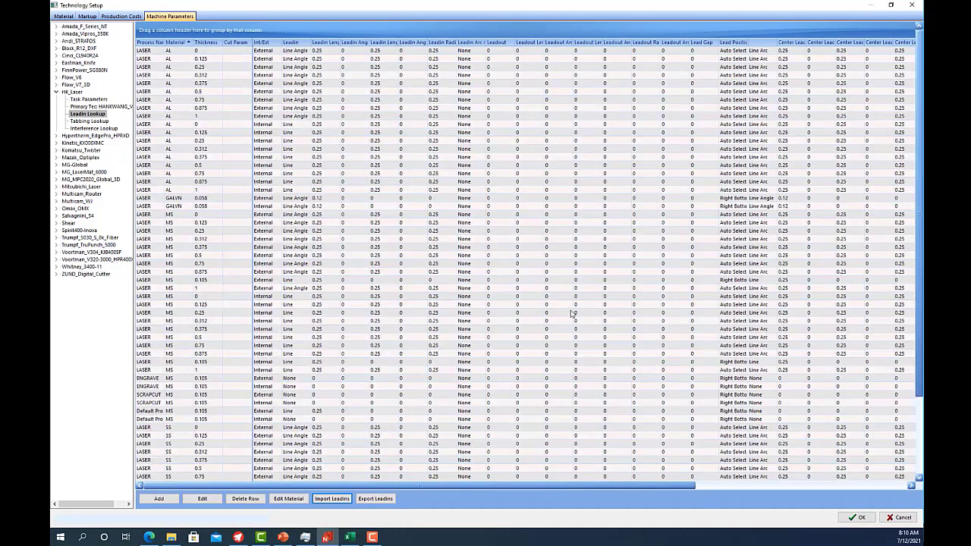
pyautogui.scroll(-4, 288, 282)
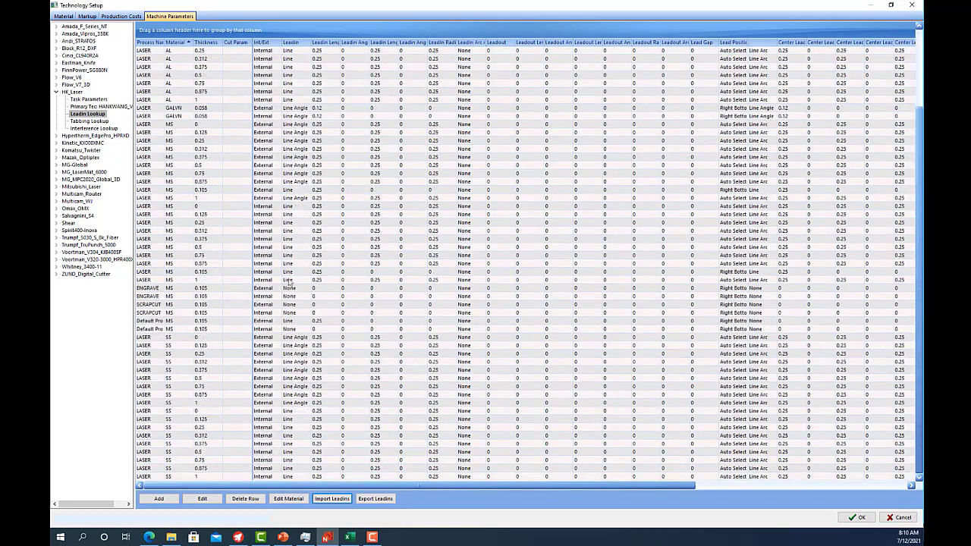
pyautogui.scroll(3, 307, 363)
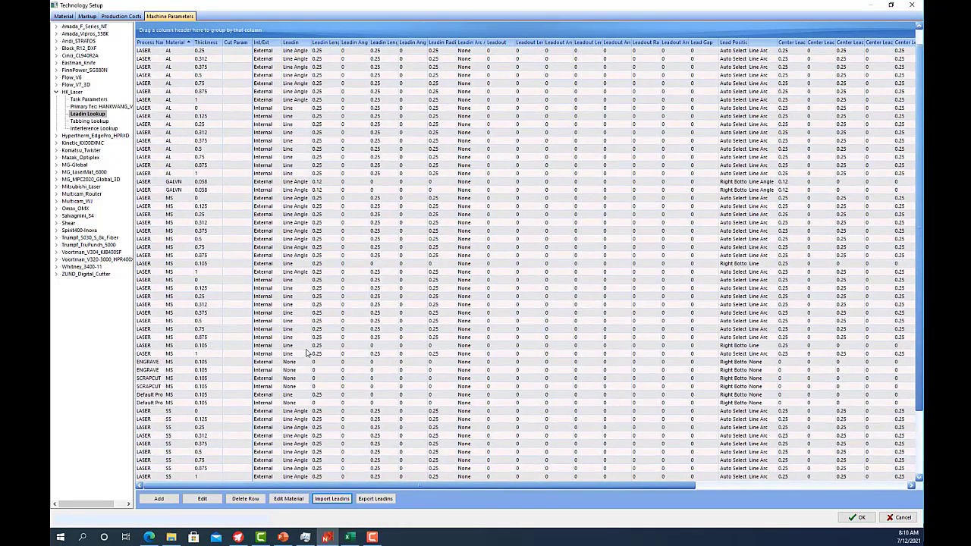
pyautogui.scroll(1, 302, 351)
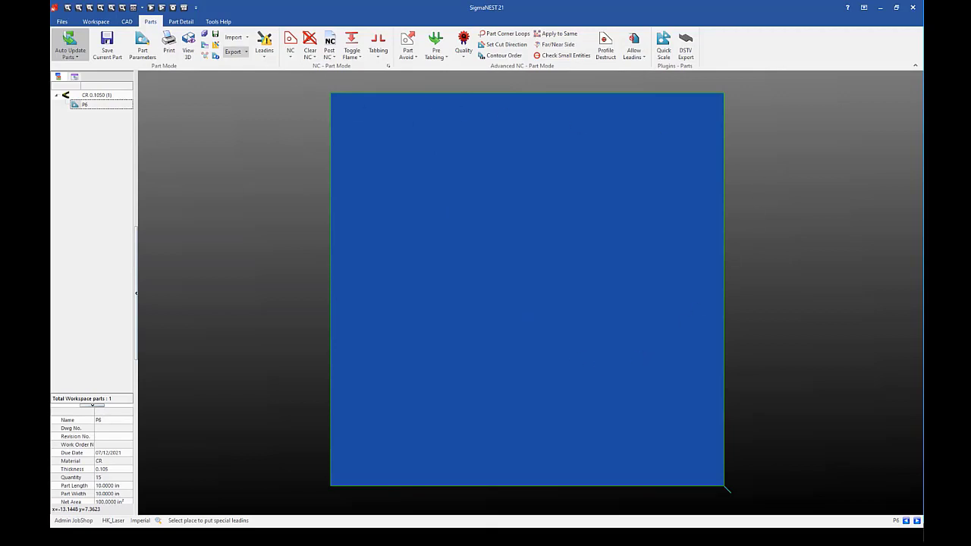
# Make the square-spiral special leadin LEADIN19A available as a standard leadin
pyautogui.click(265, 53)
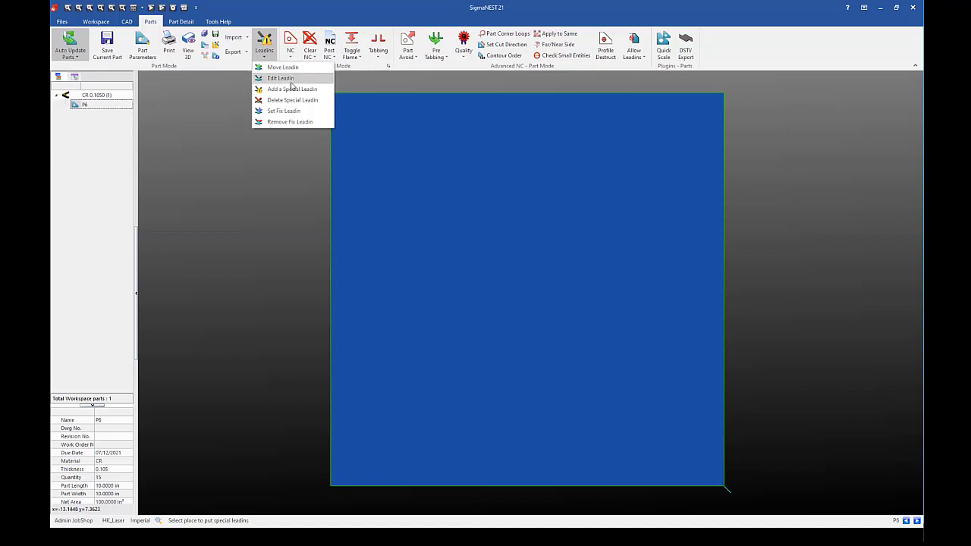
pyautogui.click(285, 90)
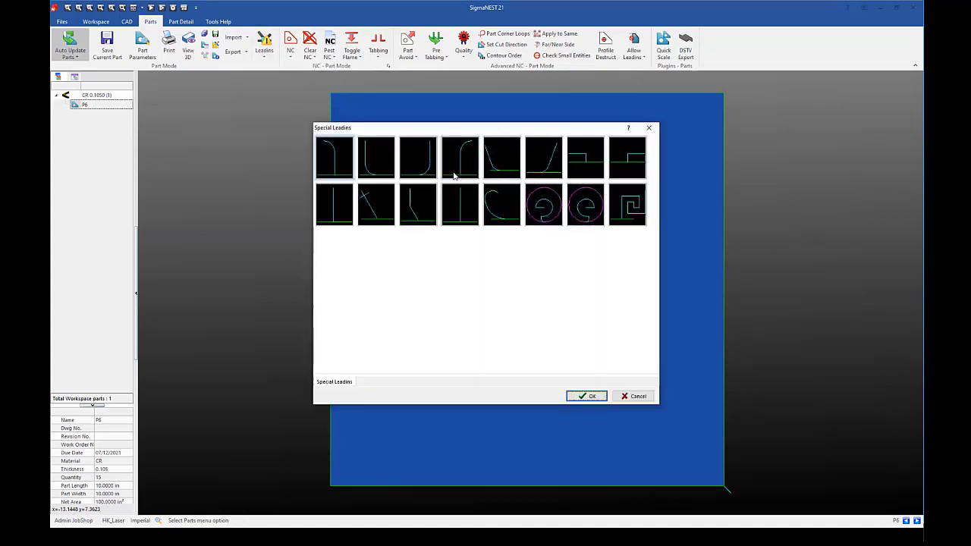
pyautogui.click(349, 158)
pyautogui.doubleClick(624, 211)
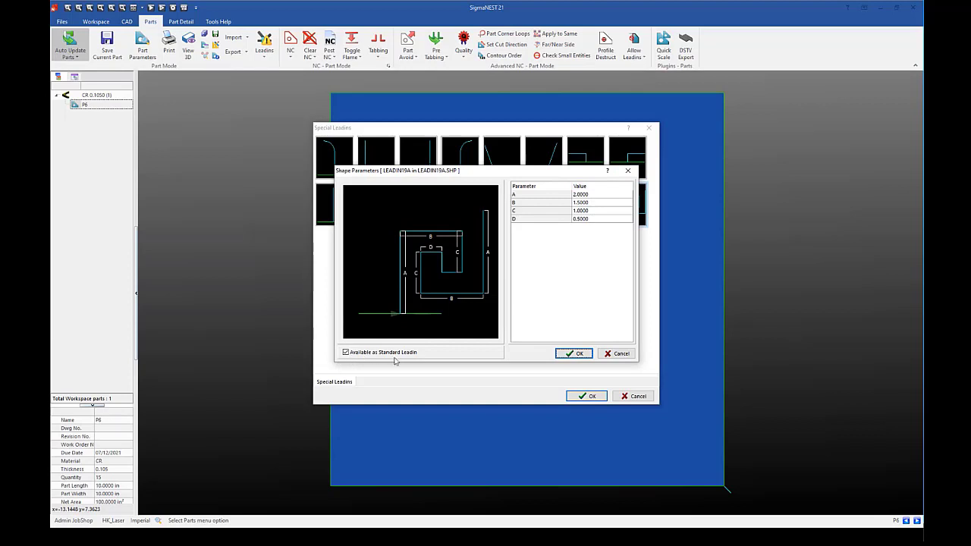
pyautogui.click(347, 355)
pyautogui.click(346, 354)
pyautogui.click(570, 354)
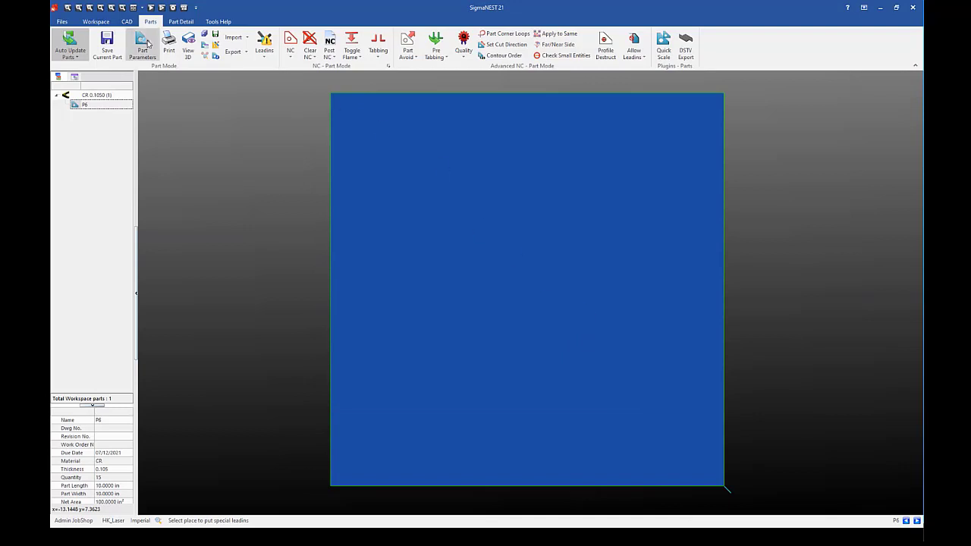
# In the part parameters of P6, set the external edge leadin to Leadin 19A and turn off Leadins by Process
pyautogui.click(144, 45)
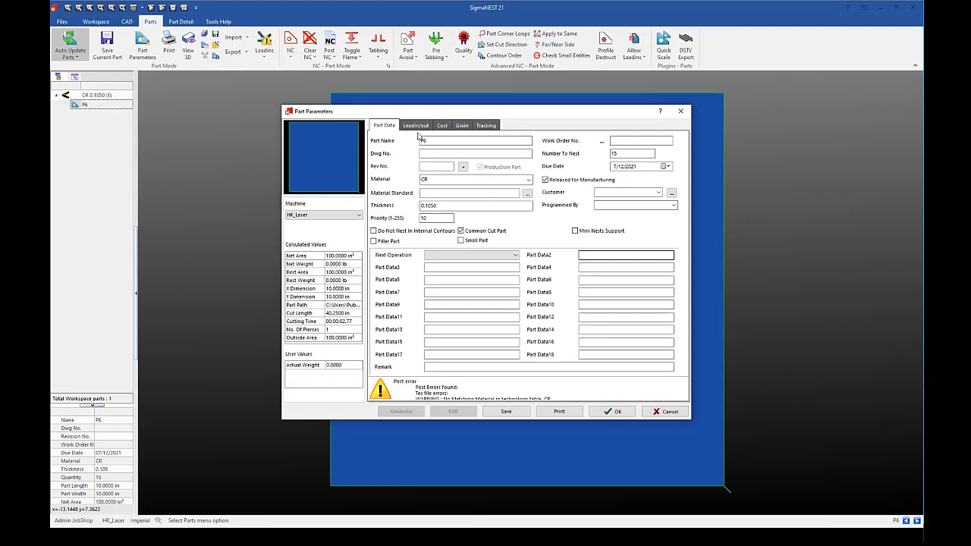
pyautogui.click(418, 126)
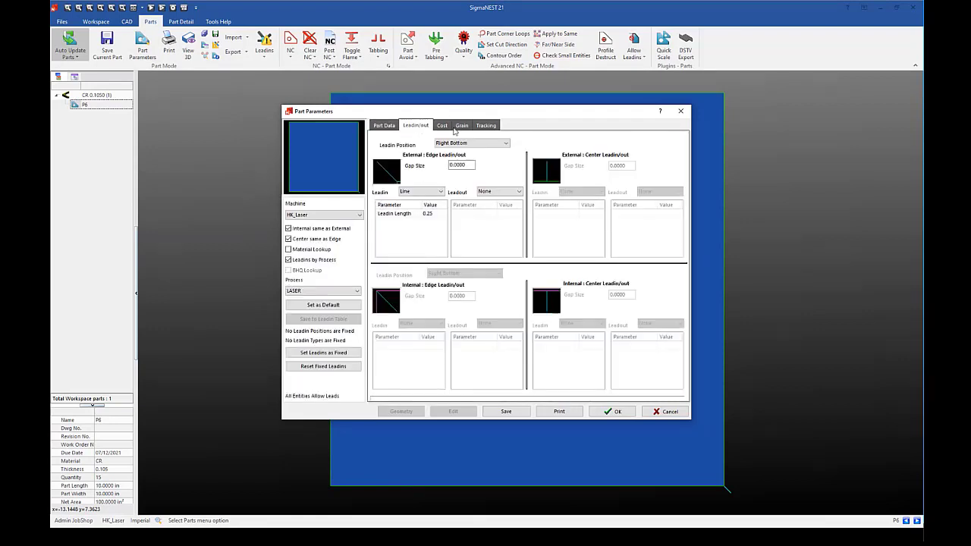
pyautogui.click(441, 192)
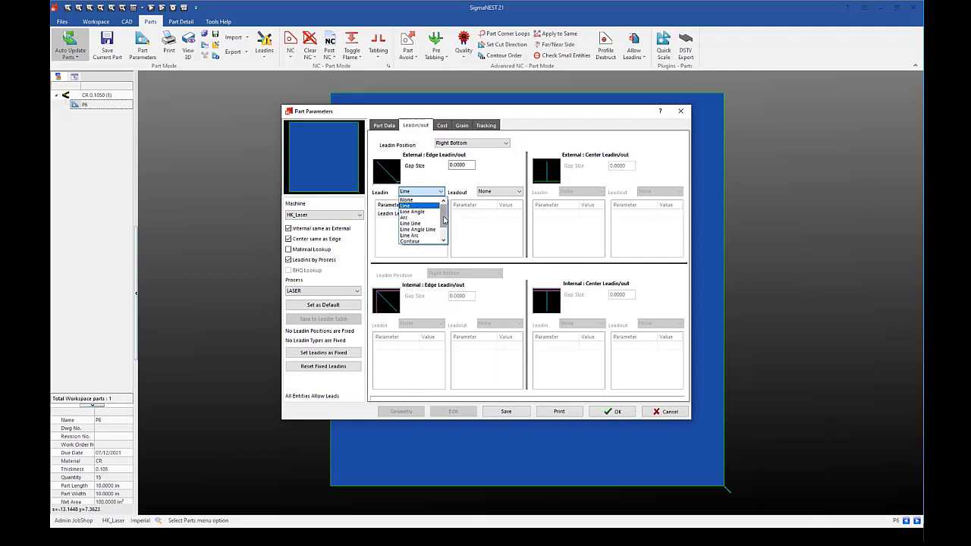
pyautogui.scroll(-1, 444, 235)
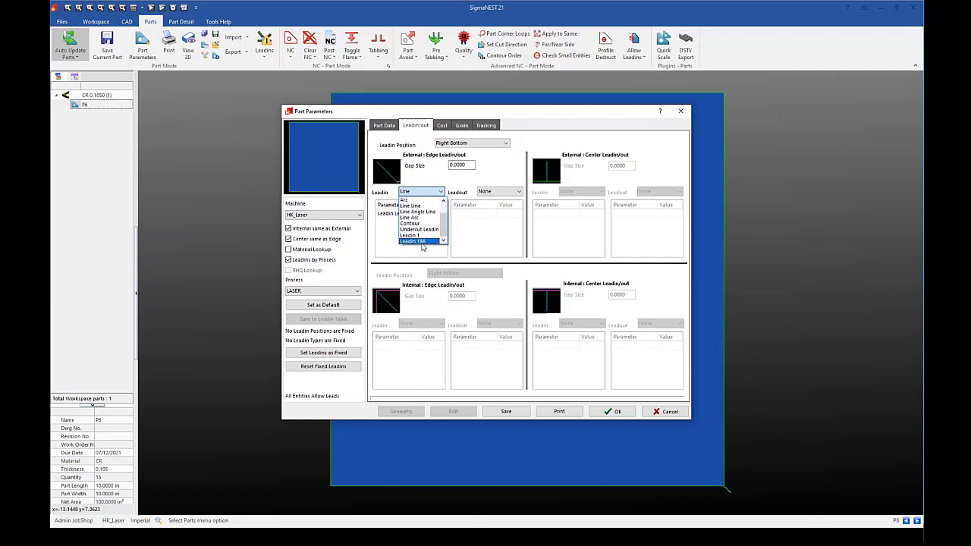
pyautogui.click(426, 241)
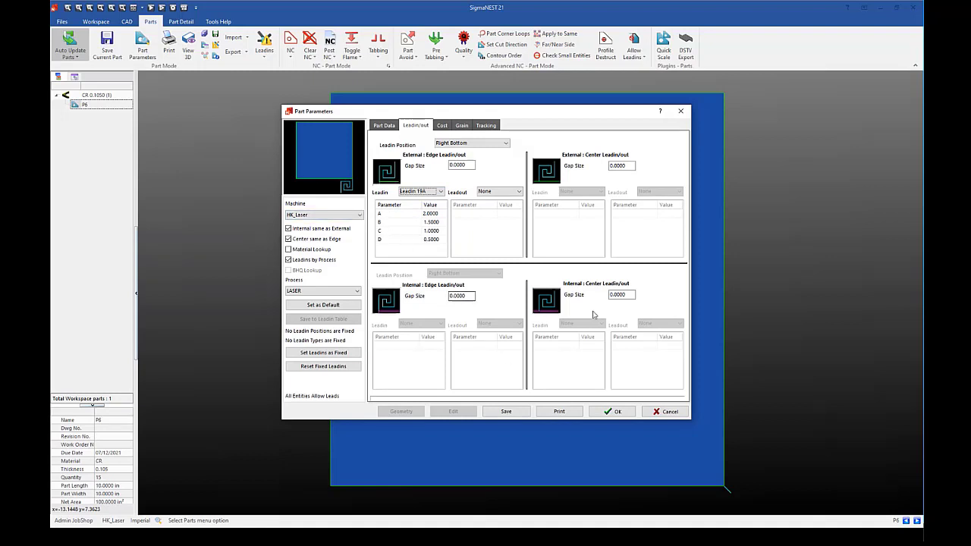
pyautogui.click(436, 214)
pyautogui.click(288, 260)
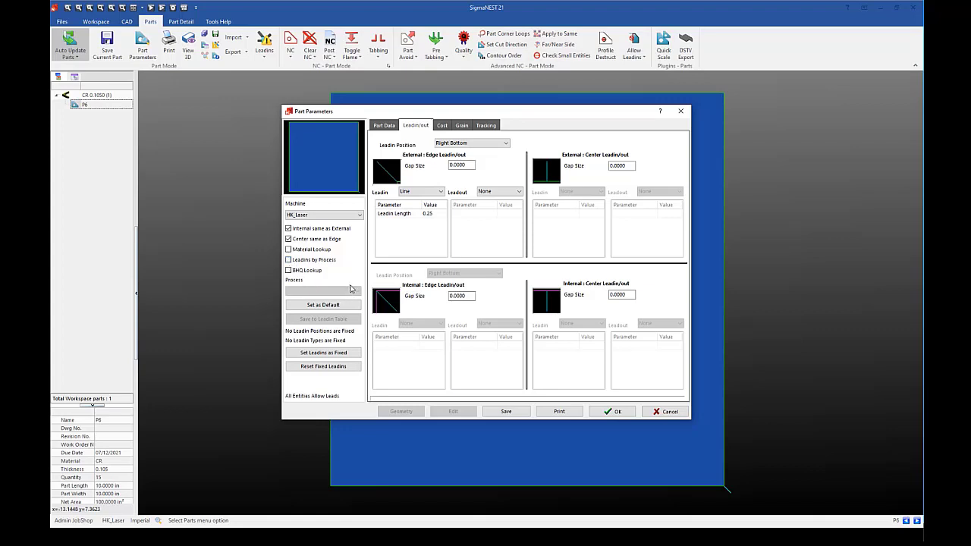